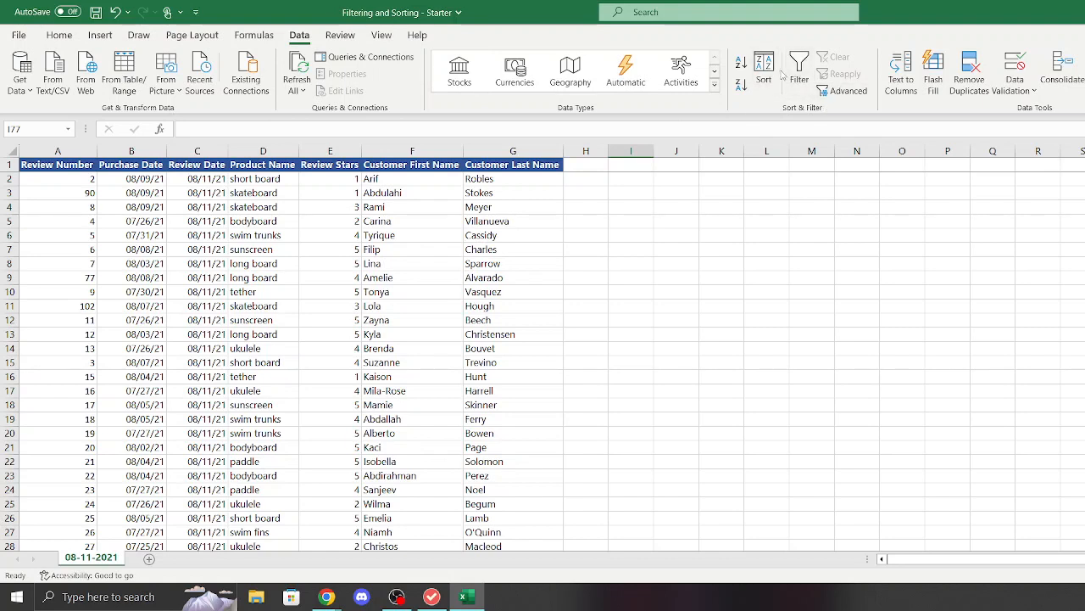
# Step: Turn on filtering for the review table and show only the rows with the first listed Customer Last Name
pyautogui.click(585, 206)
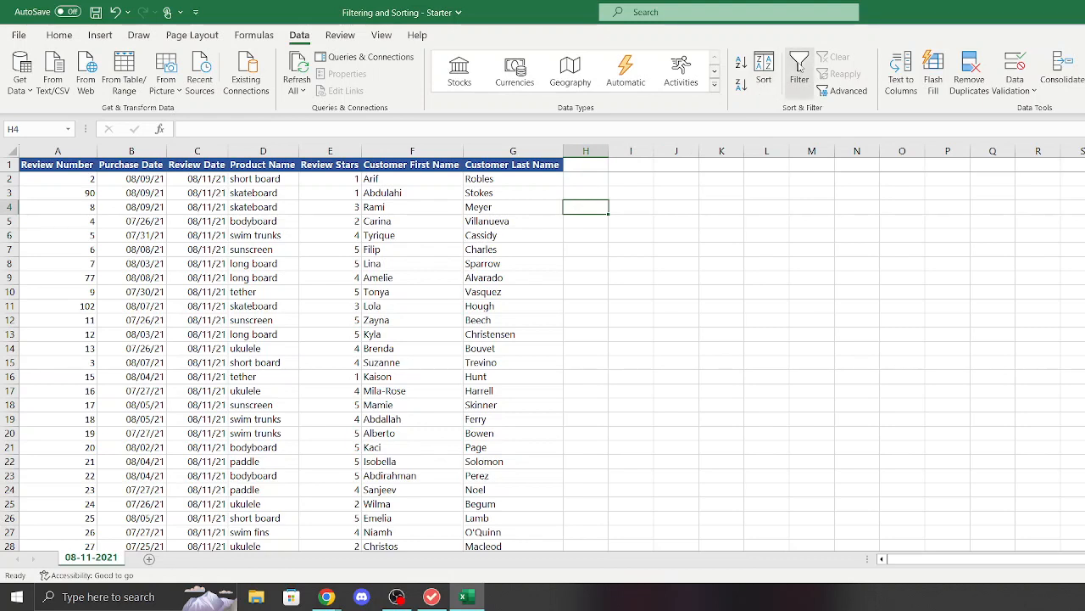
pyautogui.click(799, 68)
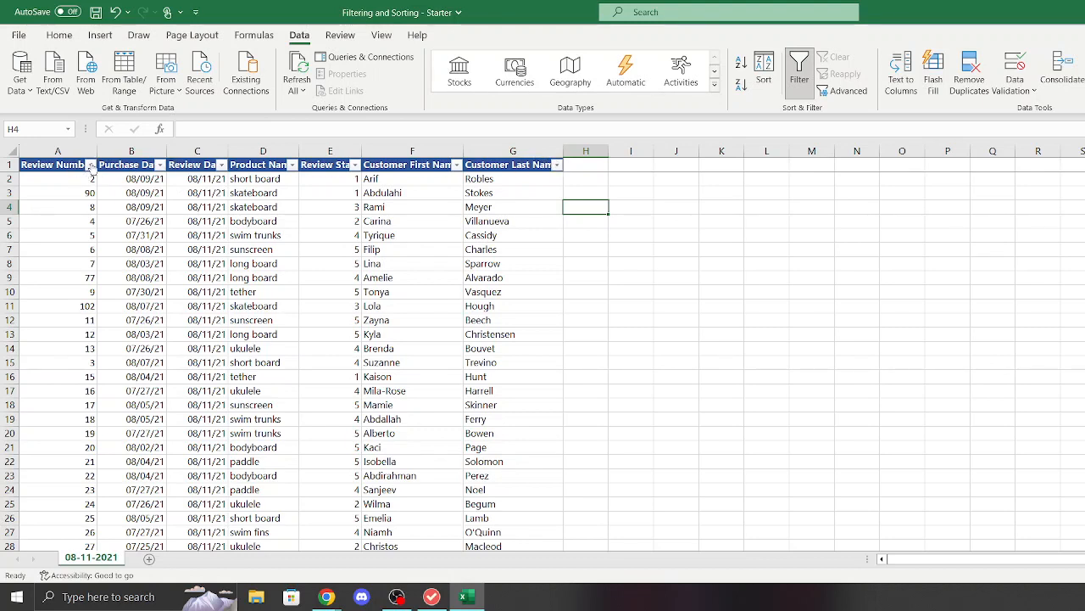
pyautogui.click(557, 166)
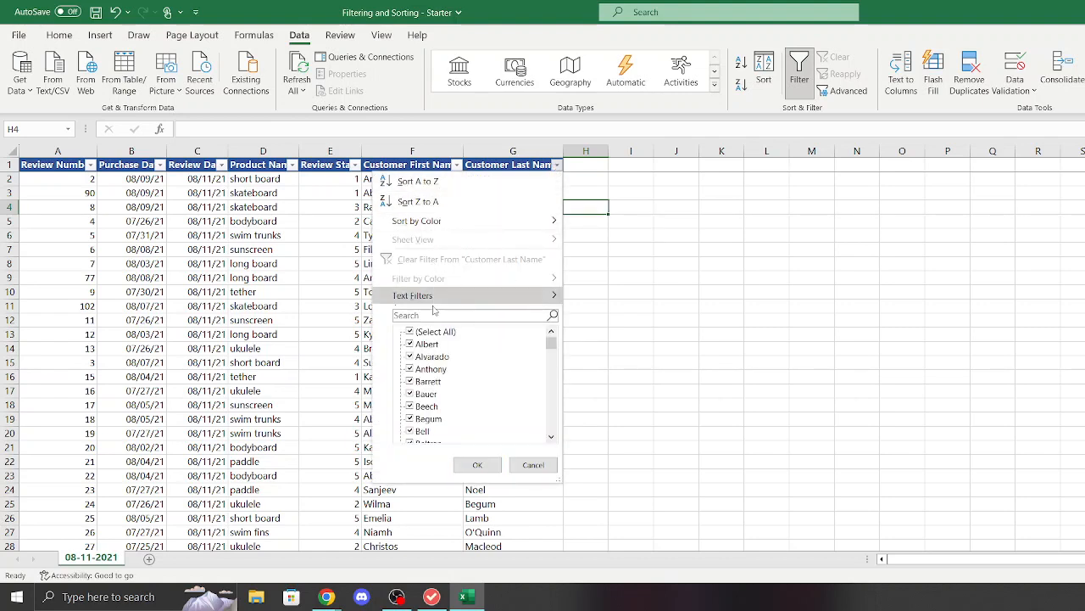
pyautogui.scroll(-3, 457, 366)
pyautogui.scroll(3, 468, 386)
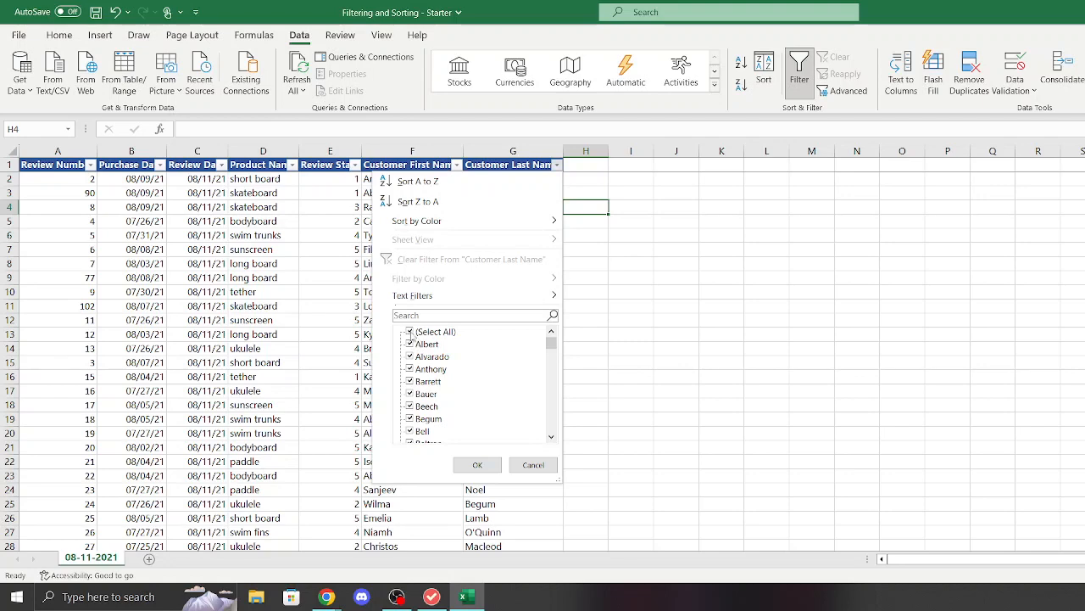
pyautogui.click(411, 333)
pyautogui.click(409, 345)
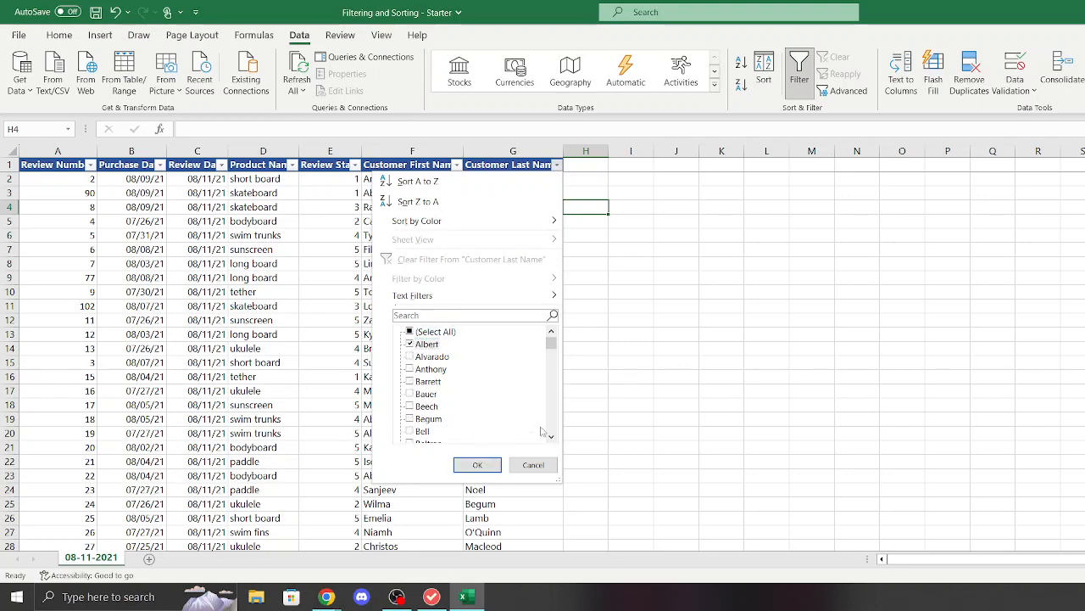
pyautogui.click(477, 465)
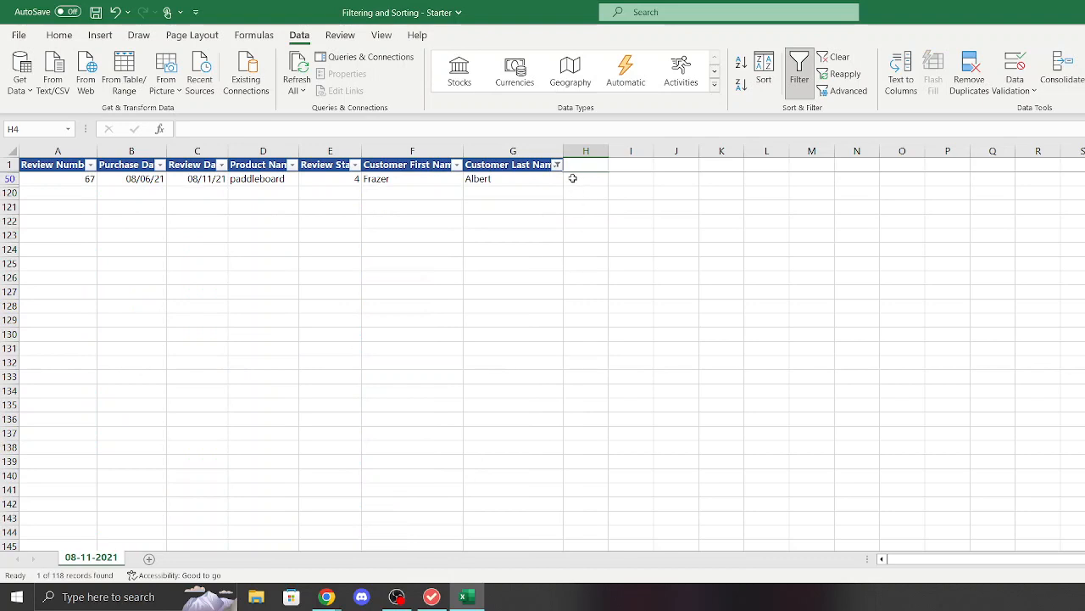
# Step: Restore all rows by reselecting every value in the Customer Last Name filter
pyautogui.click(556, 165)
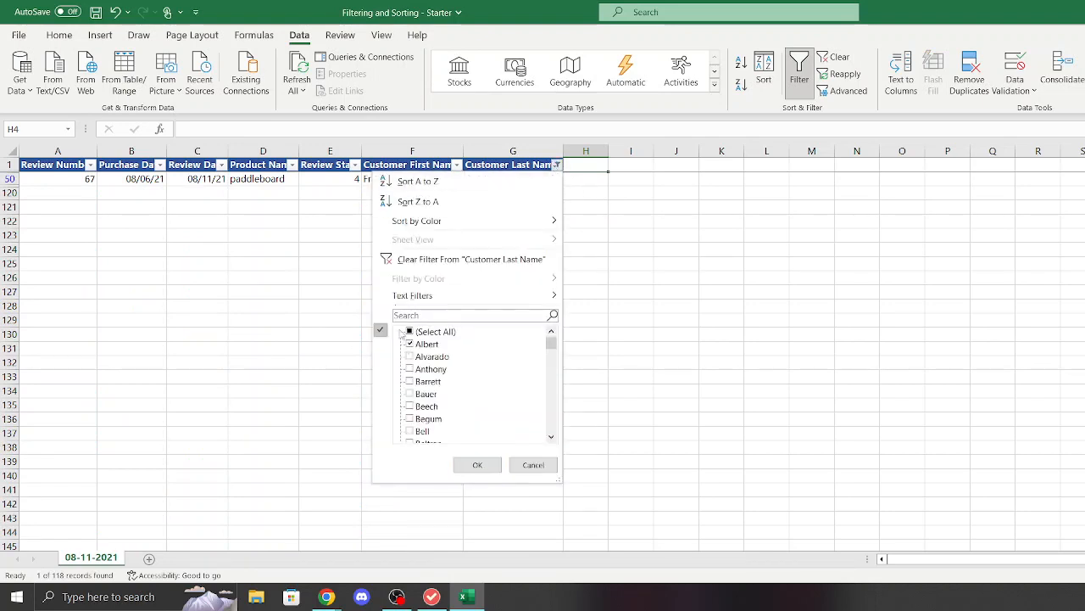
pyautogui.click(410, 331)
pyautogui.click(477, 465)
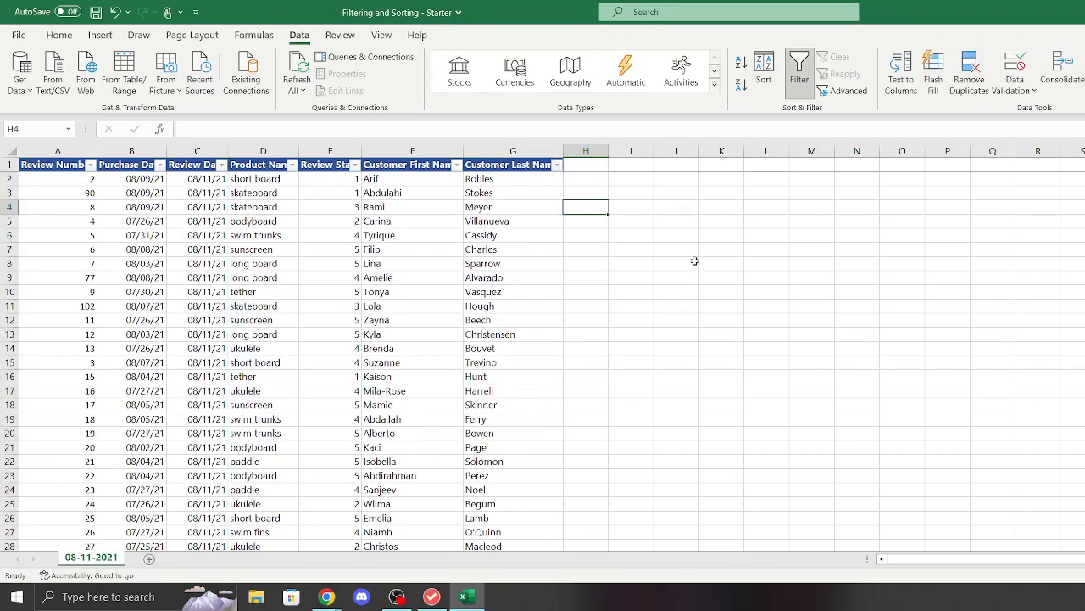
pyautogui.click(695, 262)
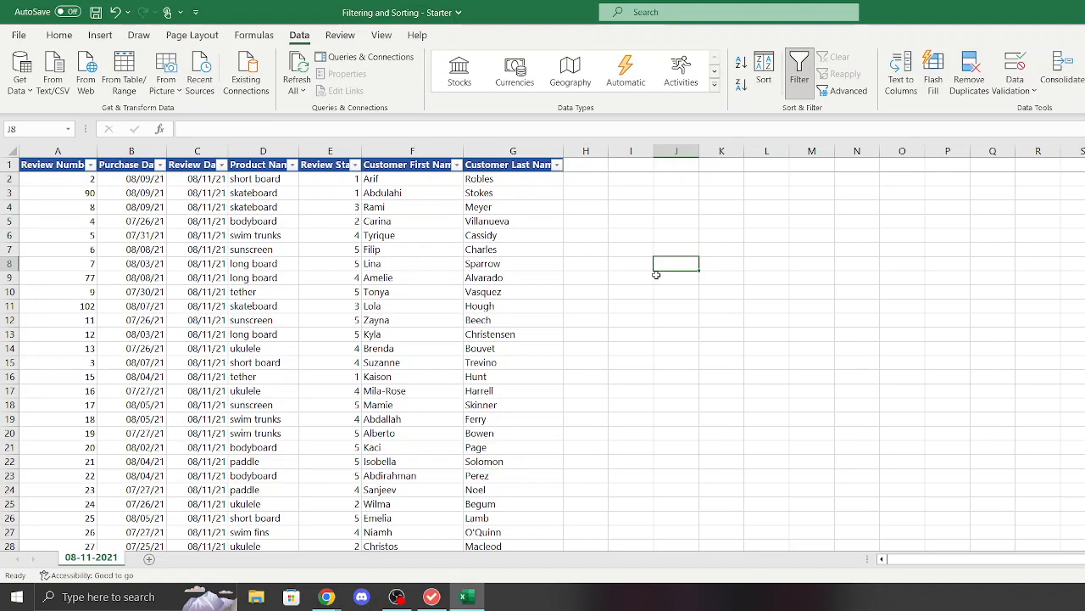
# Step: Apply an Equals text filter to Customer Last Name using the last name of the customer in row 2
pyautogui.click(557, 165)
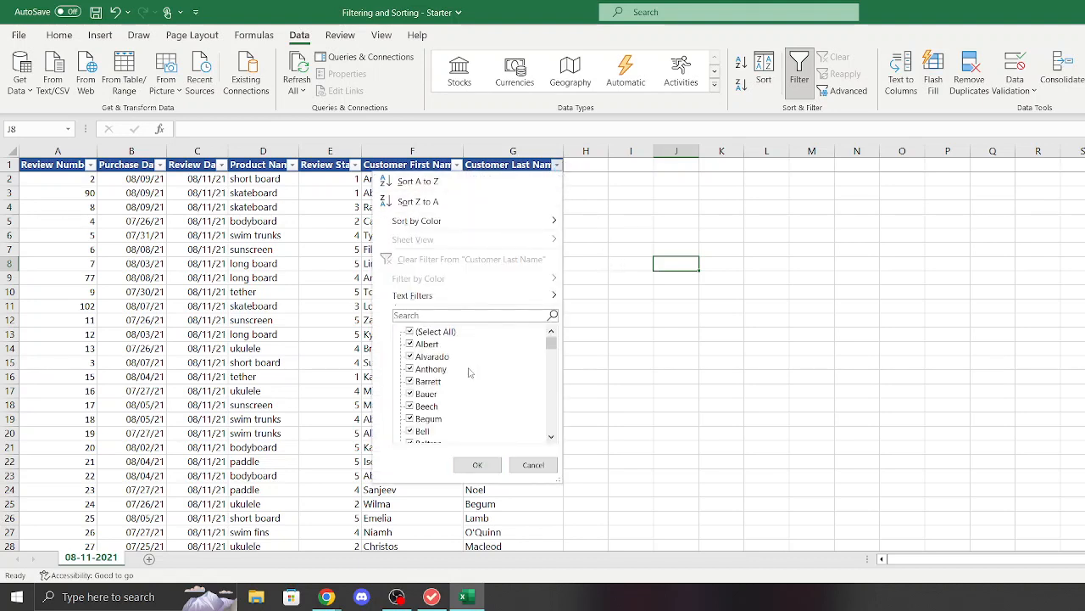
pyautogui.moveTo(463, 294)
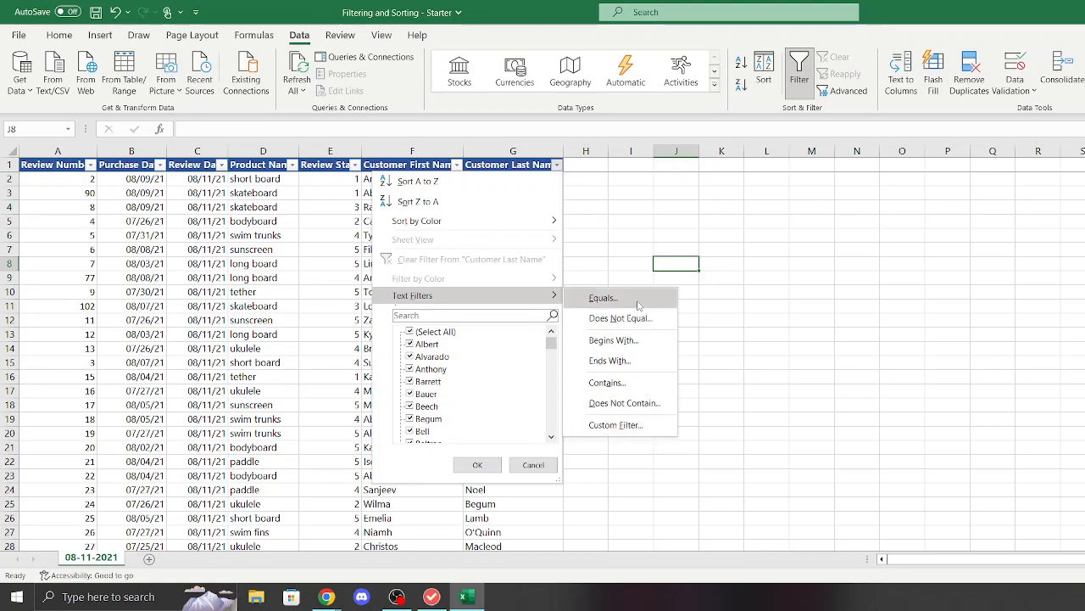
pyautogui.click(607, 297)
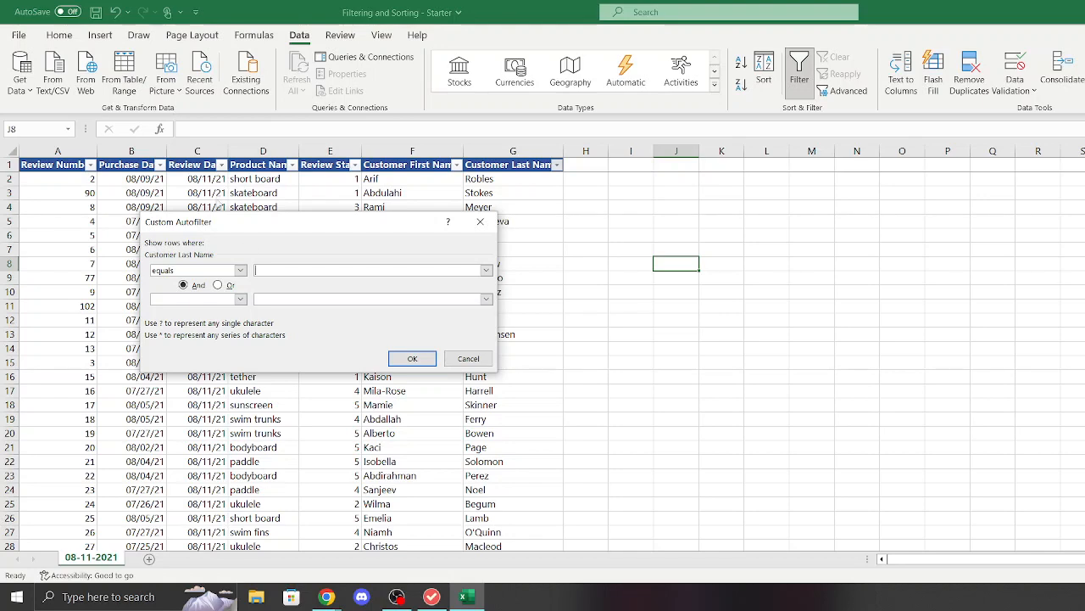
pyautogui.moveTo(261, 218); pyautogui.dragTo(737, 178)
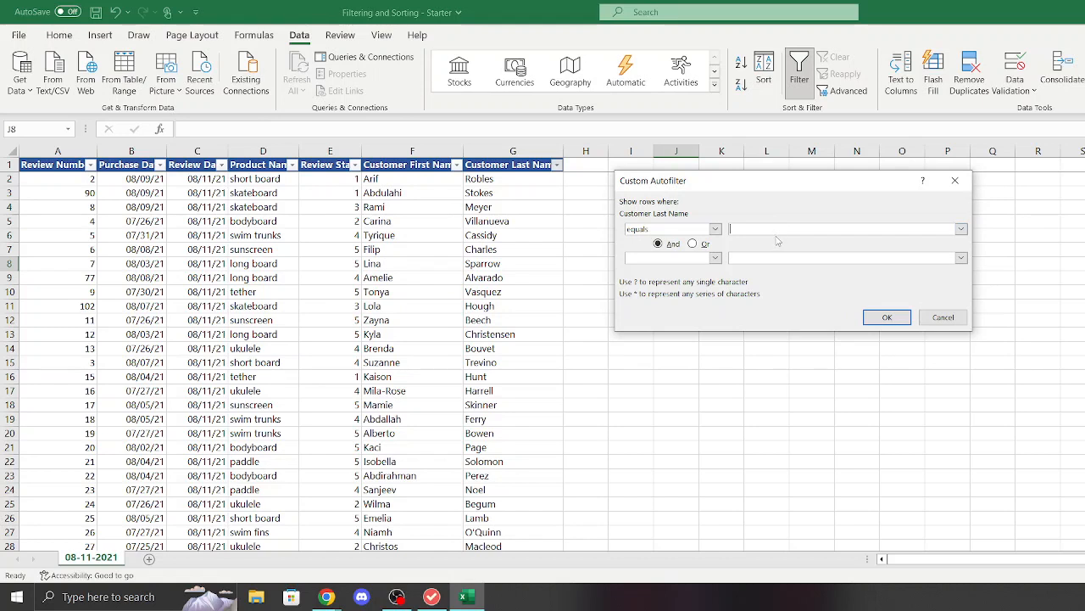
pyautogui.write('robles')
pyautogui.click(873, 320)
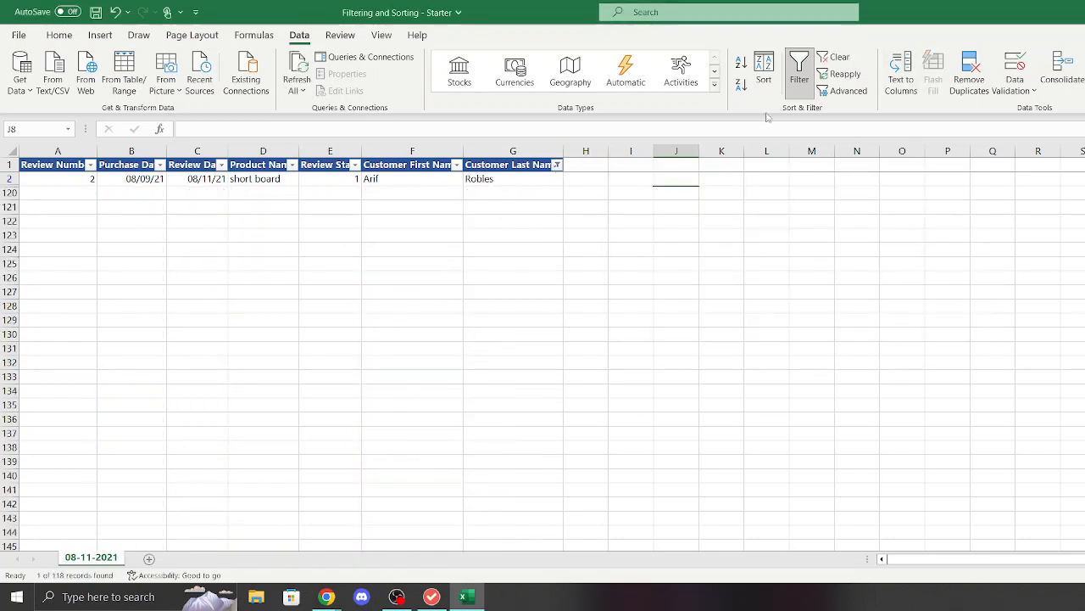
# Step: Remove the last-name filter by switching filtering off, and turn filtering back on from the Review Stars header cell
pyautogui.click(798, 71)
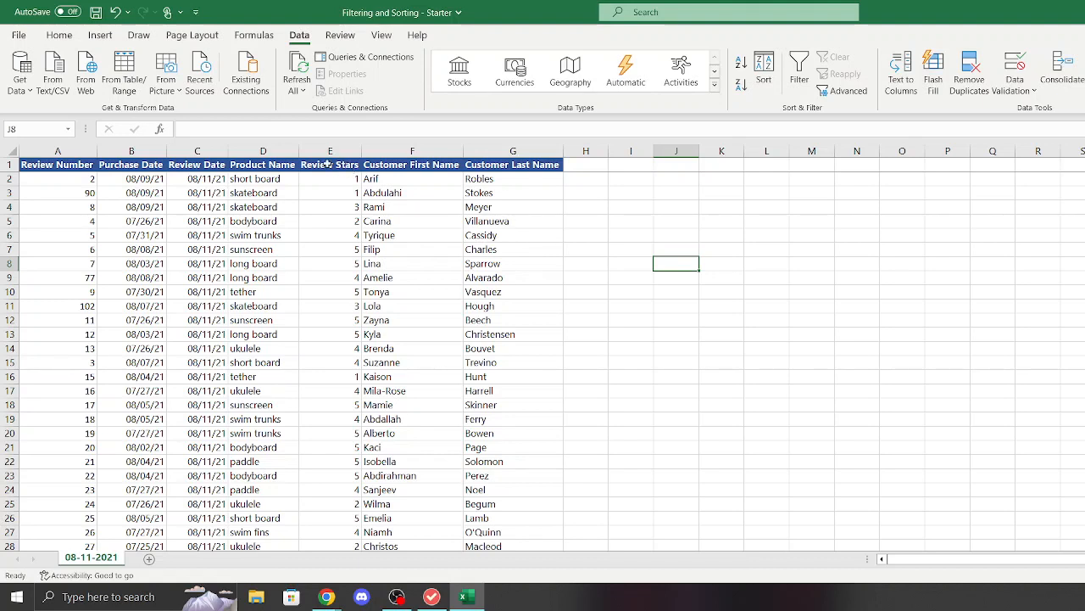
pyautogui.click(799, 74)
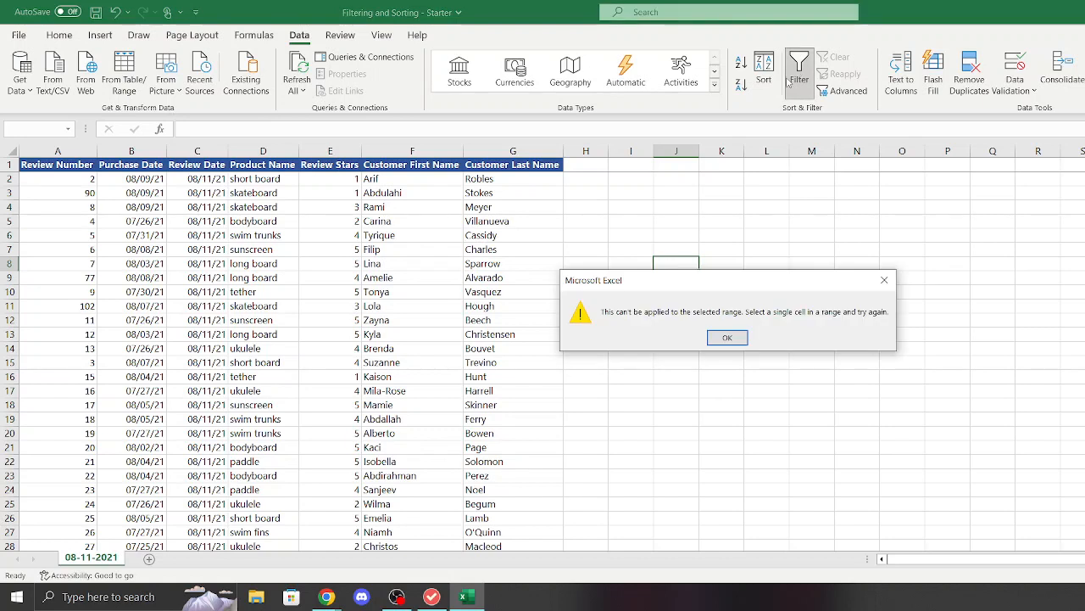
pyautogui.click(895, 269)
pyautogui.click(331, 166)
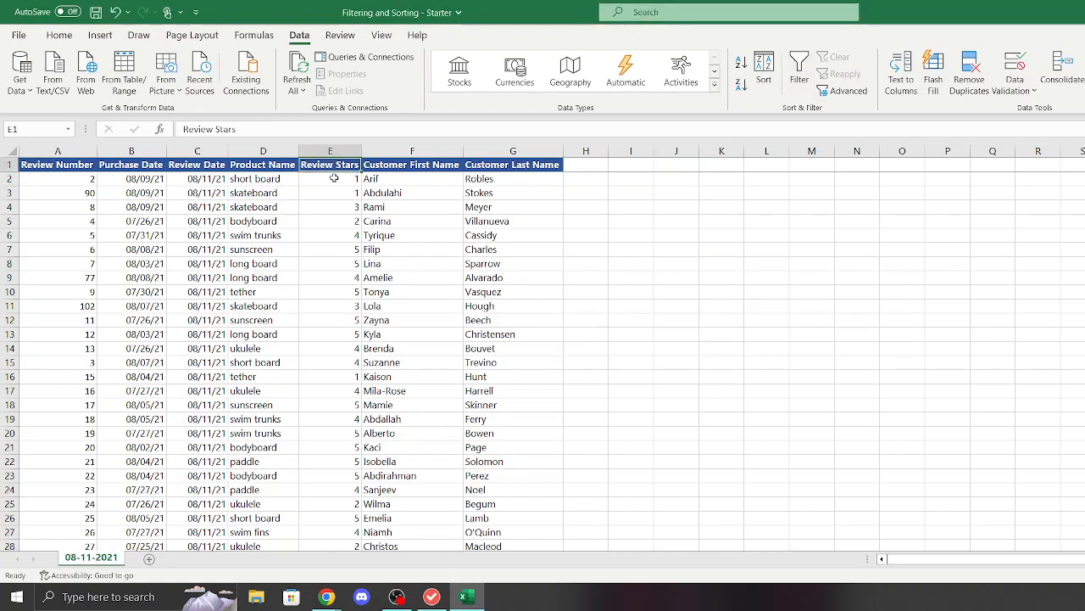
pyautogui.click(800, 75)
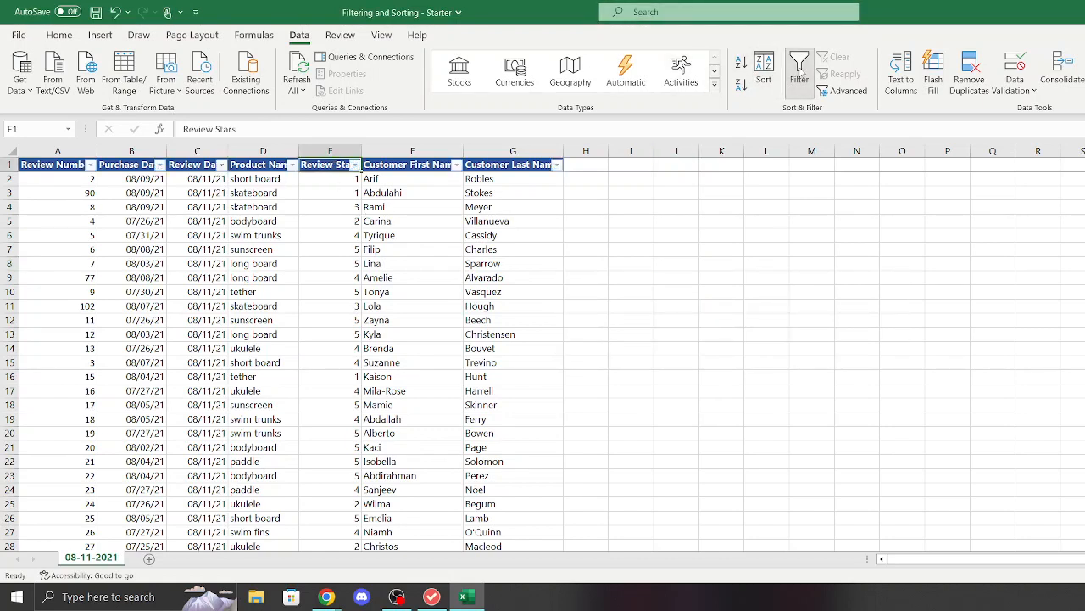
# Step: Apply a Less Than number filter of 5 to the Review Stars column and look through the filtered rows
pyautogui.click(354, 164)
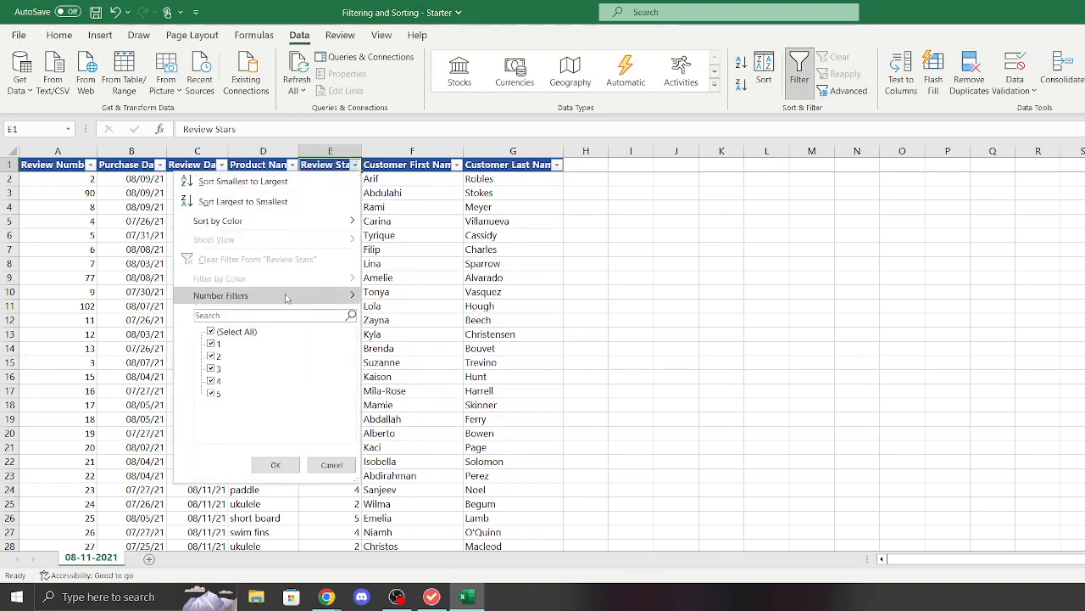
pyautogui.moveTo(287, 297)
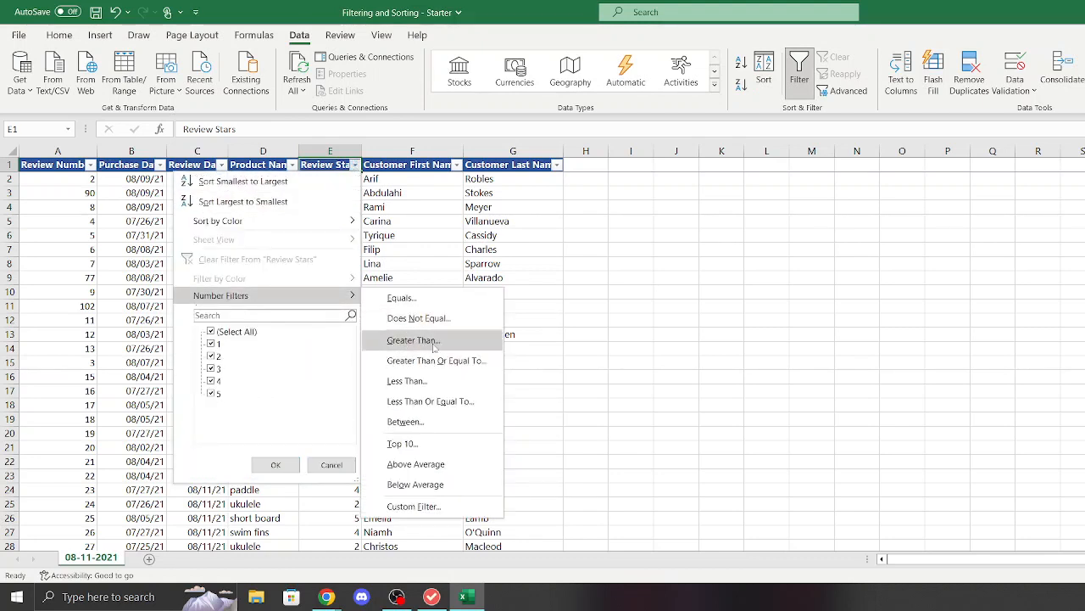
pyautogui.click(444, 381)
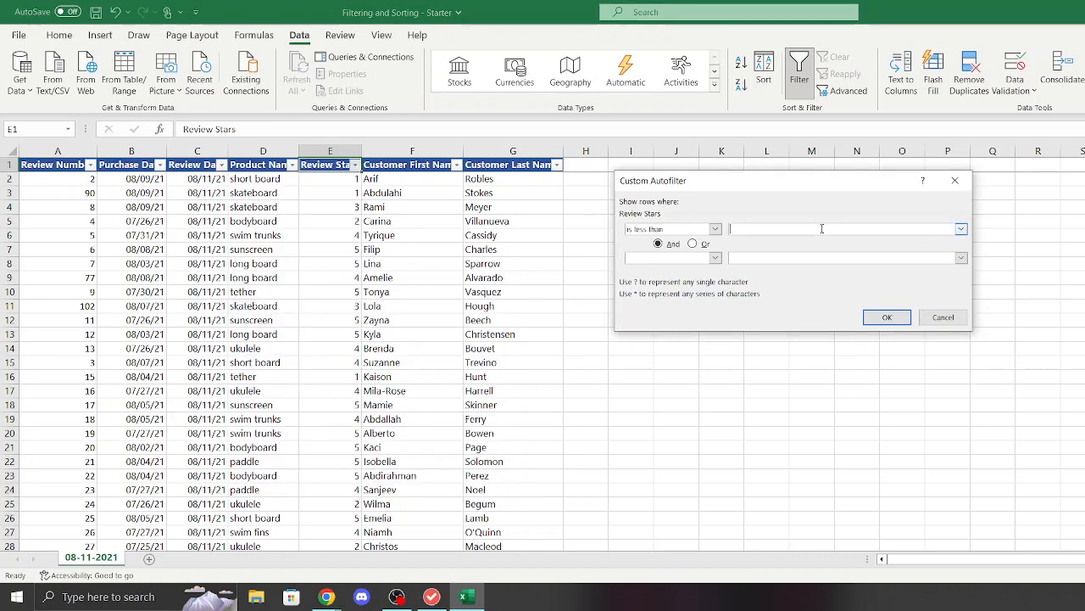
pyautogui.write('5')
pyautogui.click(886, 318)
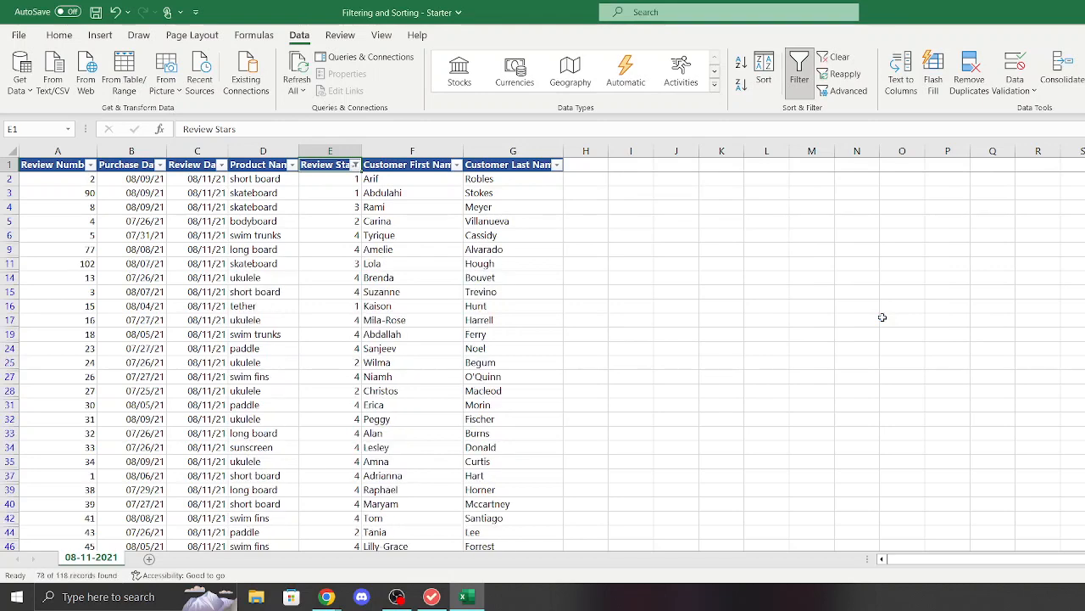
pyautogui.scroll(-2, 303, 244)
pyautogui.scroll(-5, 303, 244)
pyautogui.scroll(7, 365, 255)
# Step: Clear the Review Stars filter by switching filtering off and on again, and view the Customer First Name filter options
pyautogui.click(801, 75)
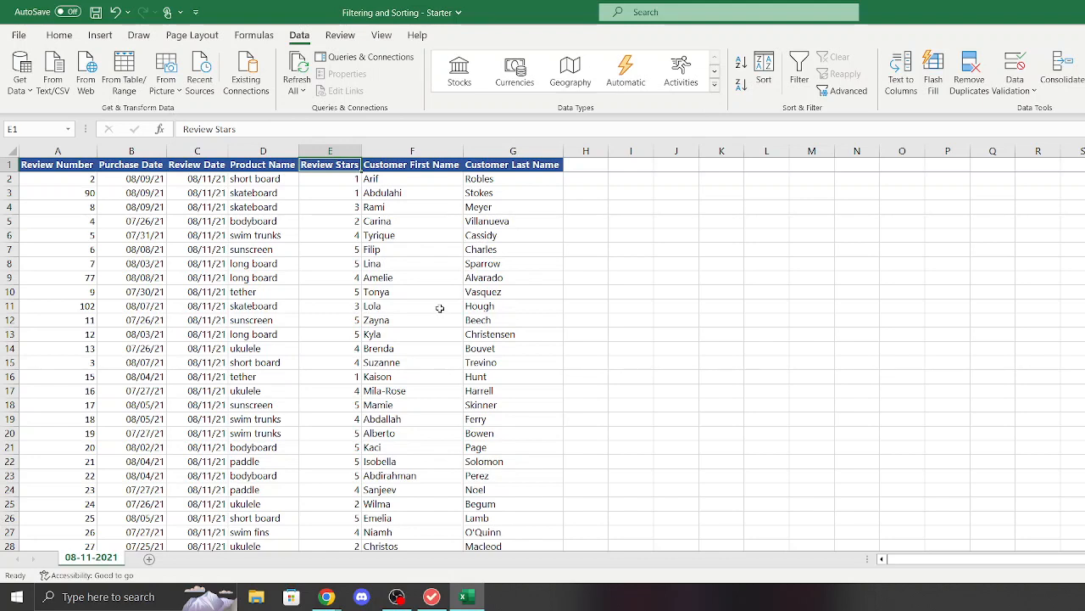
pyautogui.click(792, 89)
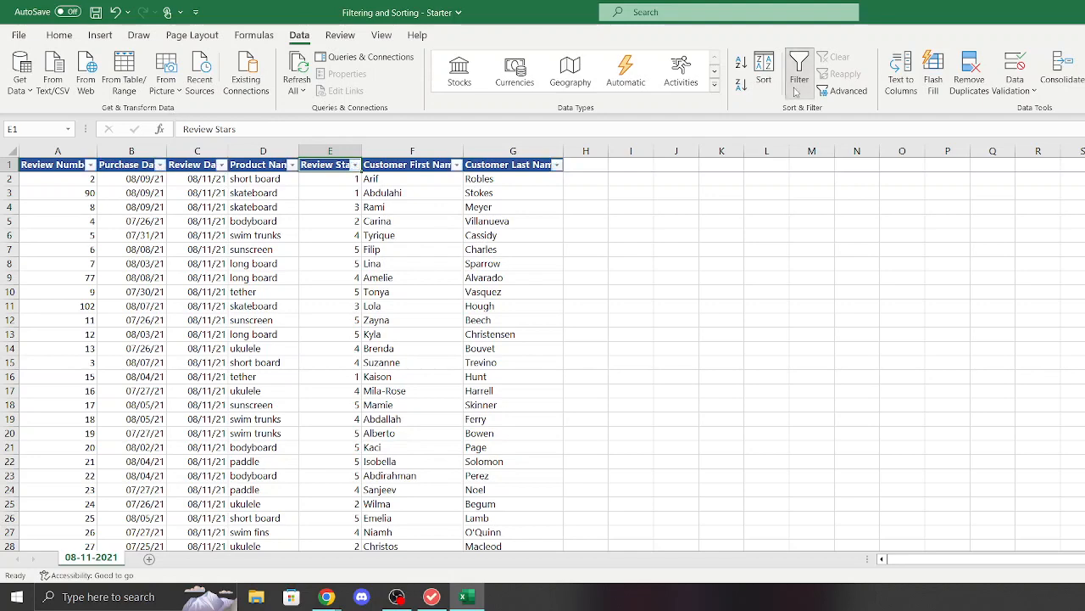
pyautogui.click(456, 164)
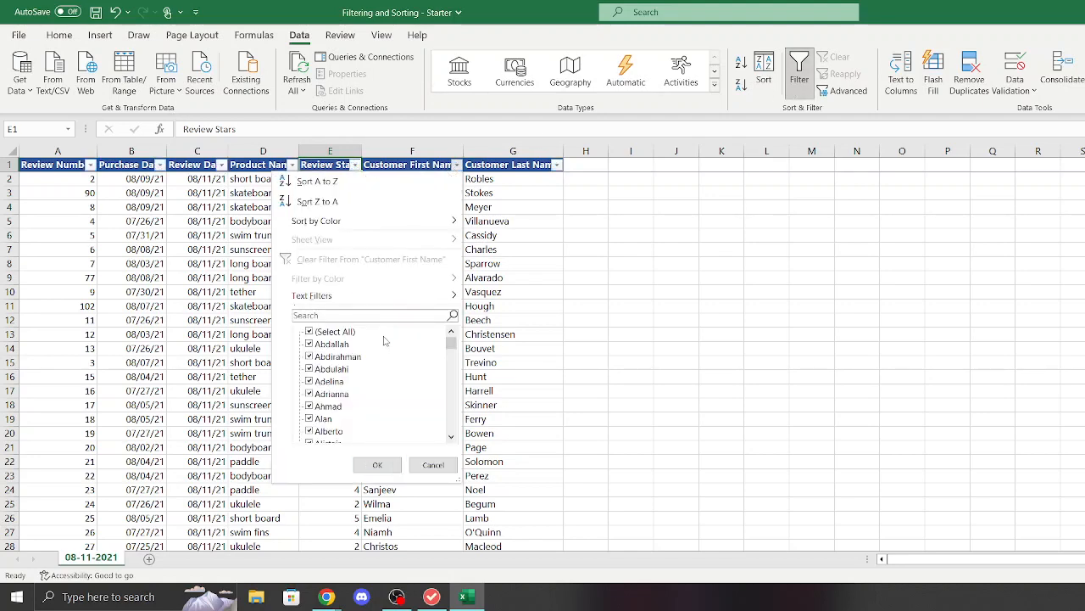
pyautogui.click(726, 278)
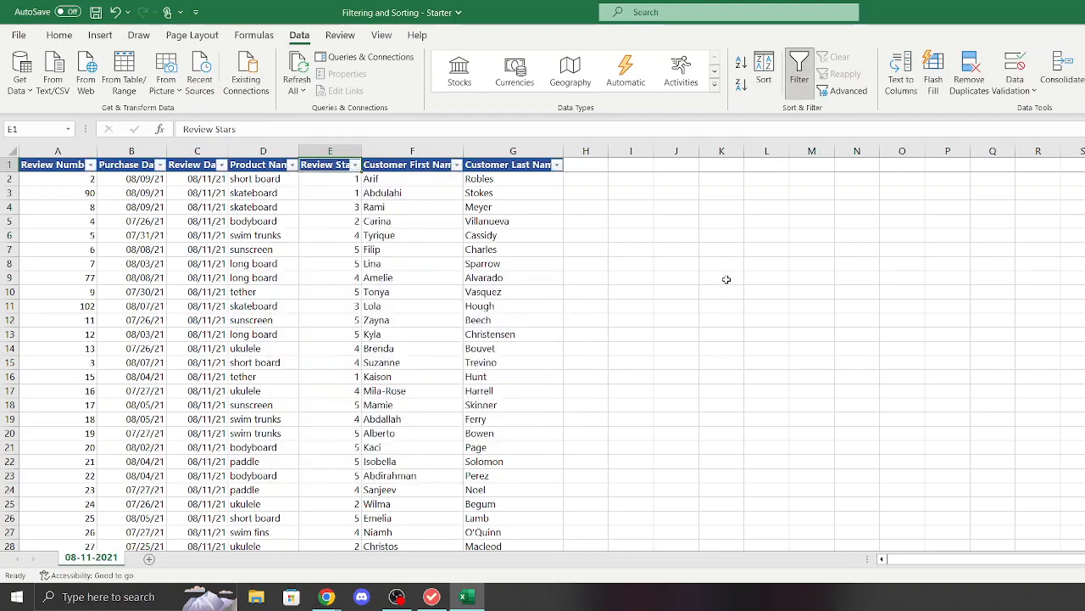
# Step: Sort the review table by Review Stars on cell values from smallest to largest, and look through the sorted rows
pyautogui.click(765, 75)
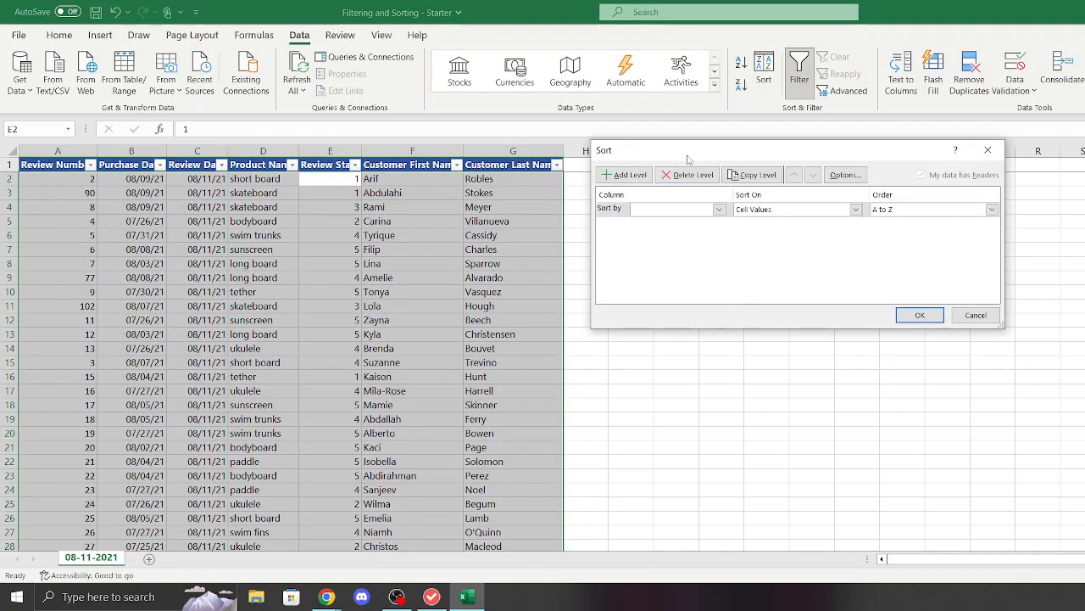
pyautogui.moveTo(688, 159); pyautogui.dragTo(477, 154)
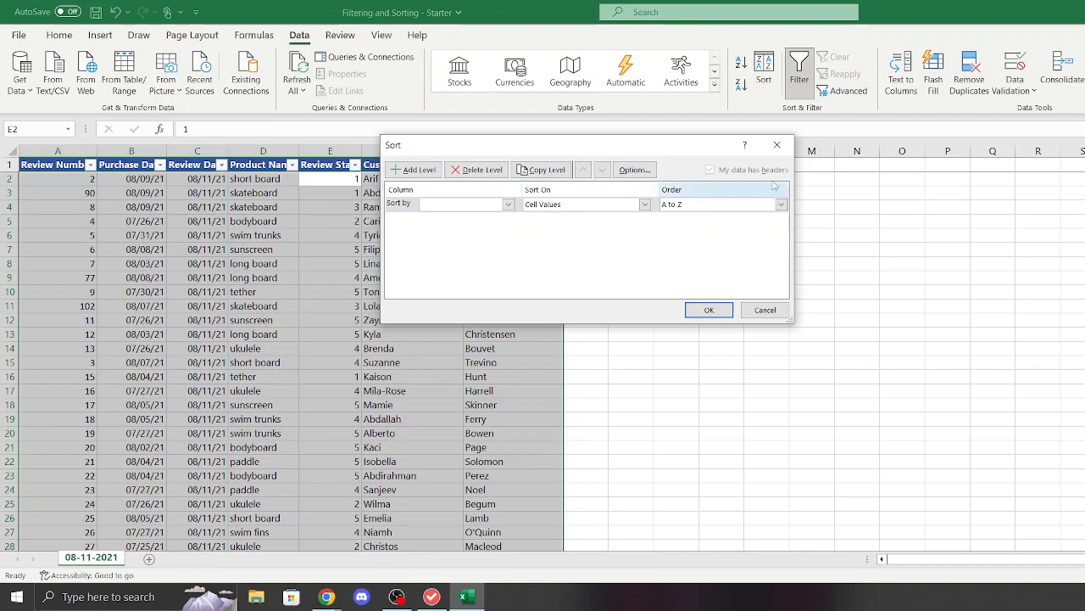
pyautogui.moveTo(690, 150); pyautogui.dragTo(848, 141)
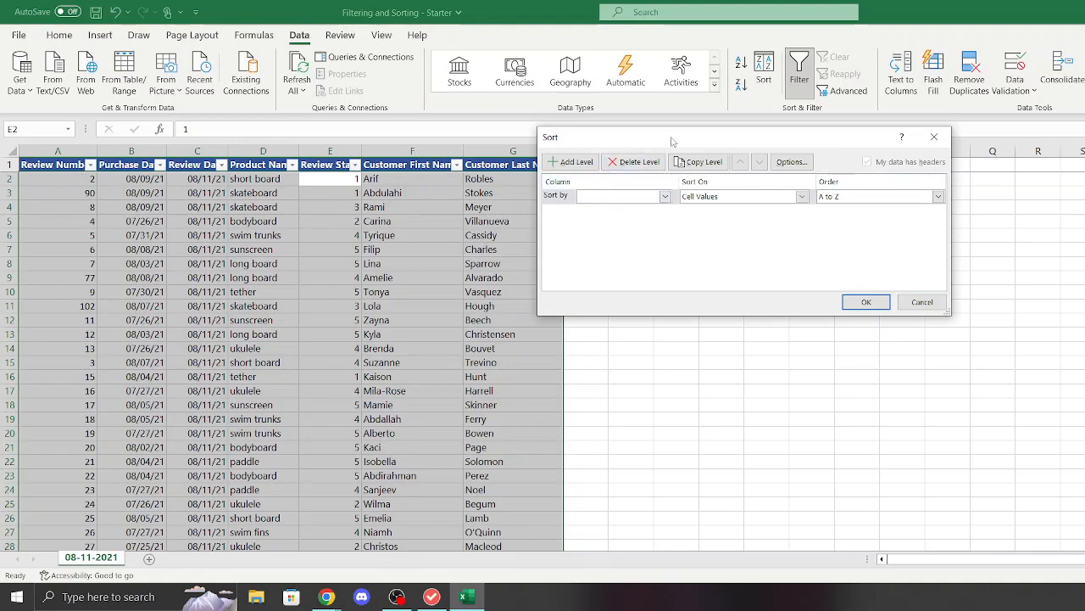
pyautogui.moveTo(674, 141); pyautogui.dragTo(727, 131)
pyautogui.click(717, 185)
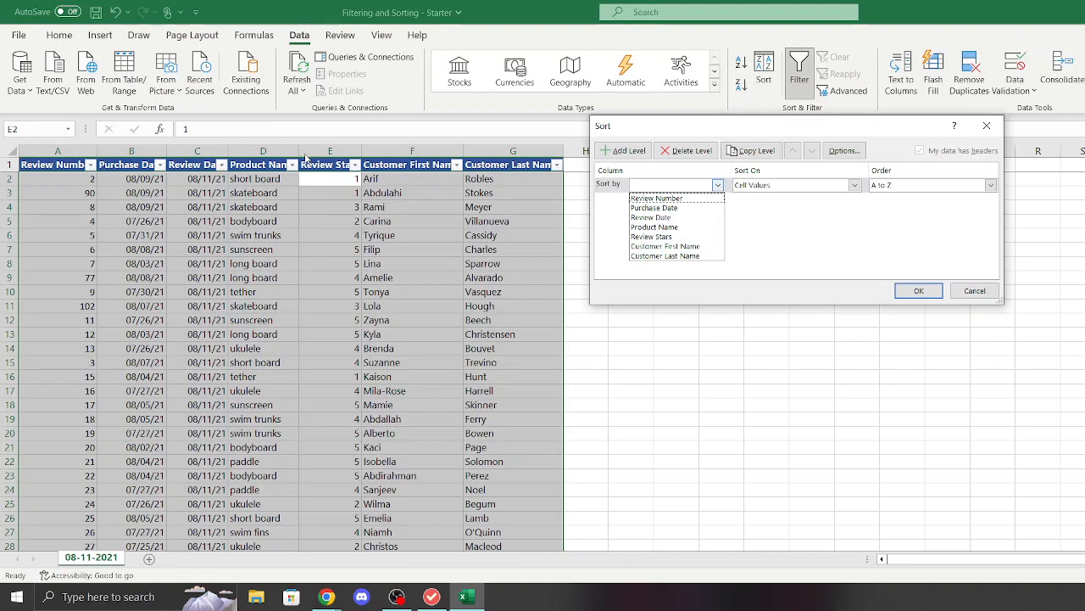
pyautogui.click(679, 236)
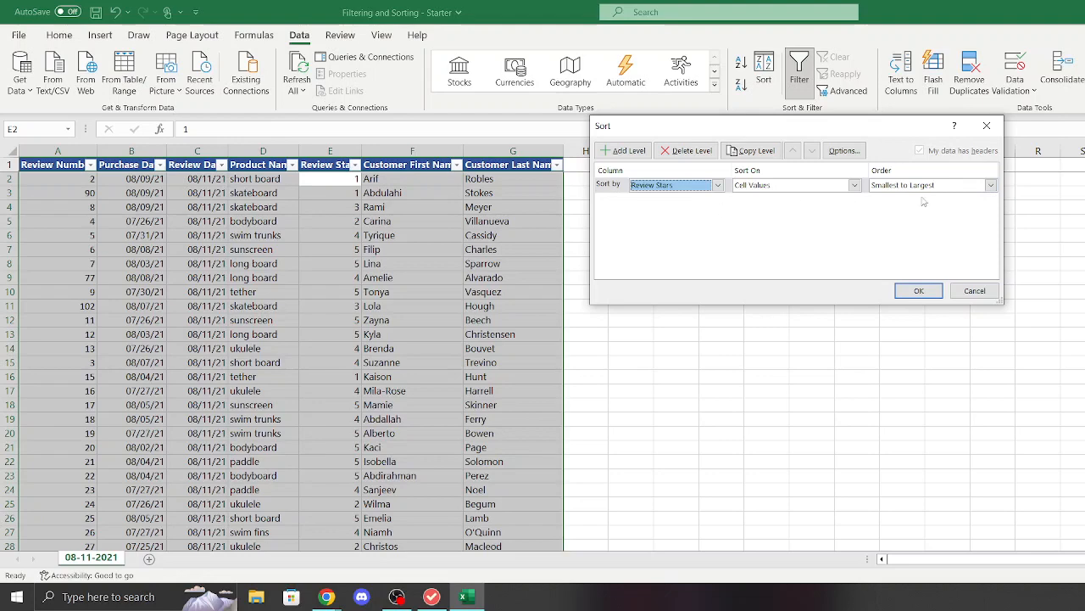
pyautogui.click(919, 290)
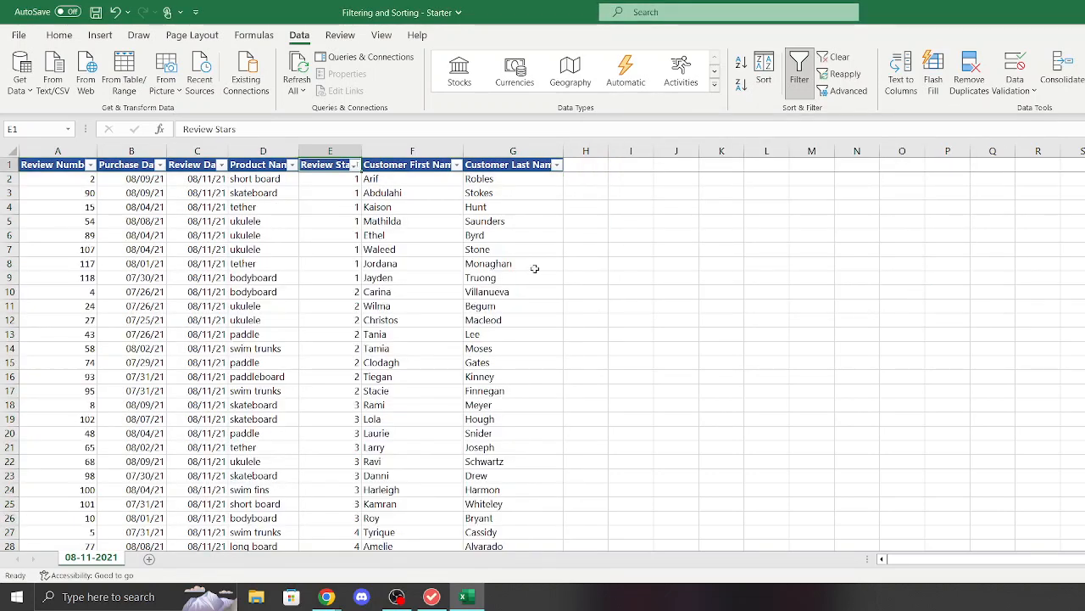
pyautogui.click(712, 246)
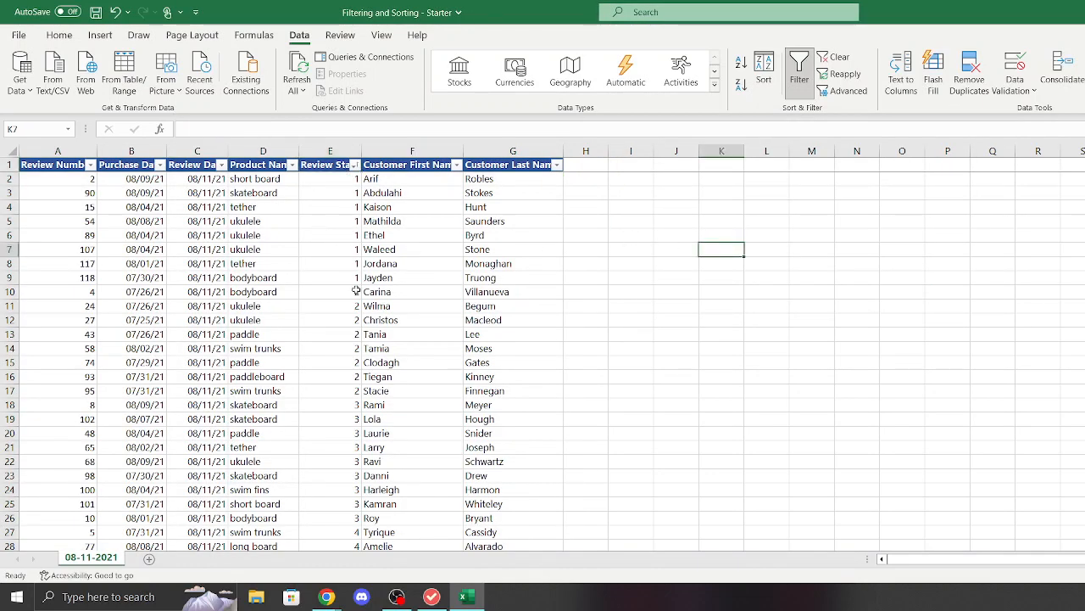
pyautogui.scroll(-16, 353, 346)
pyautogui.scroll(16, 352, 346)
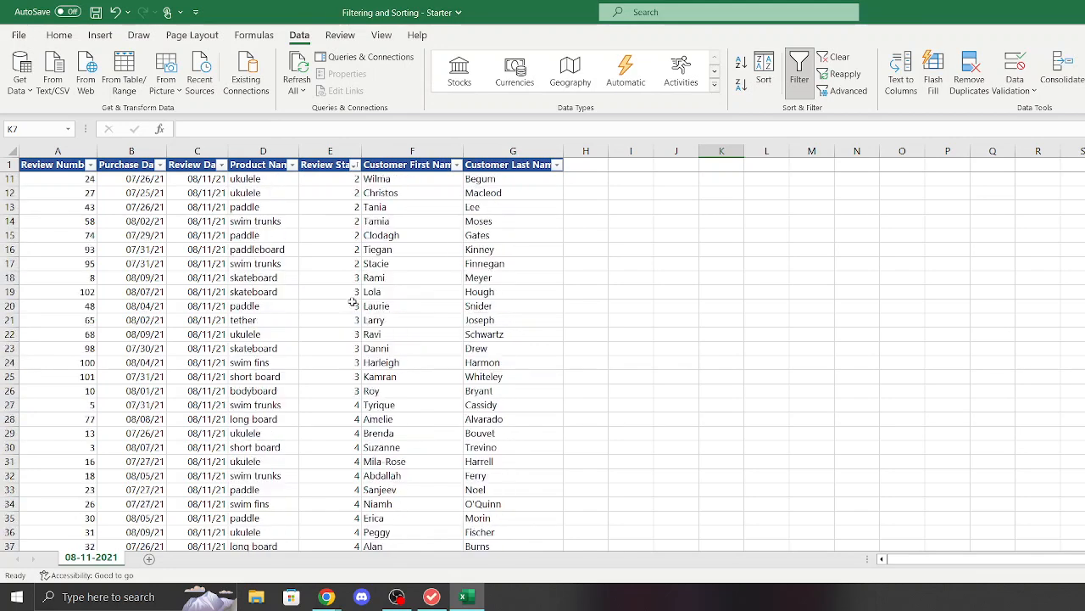
# Step: Add a second sort level to the review table, by Review Number on cell values from largest to smallest, beneath Review Stars, and apply it
pyautogui.click(767, 75)
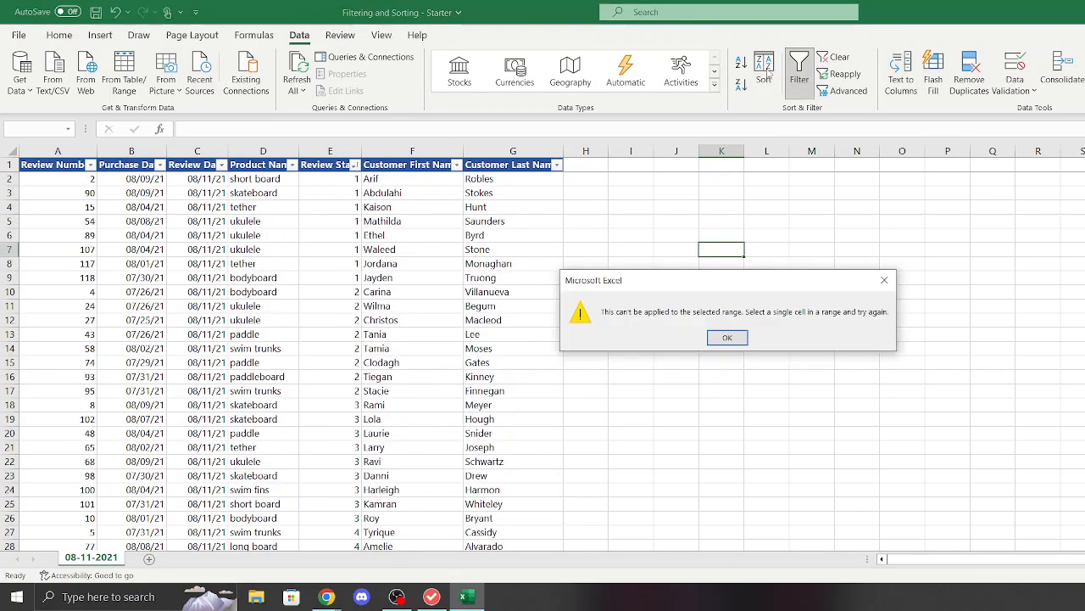
pyautogui.click(885, 280)
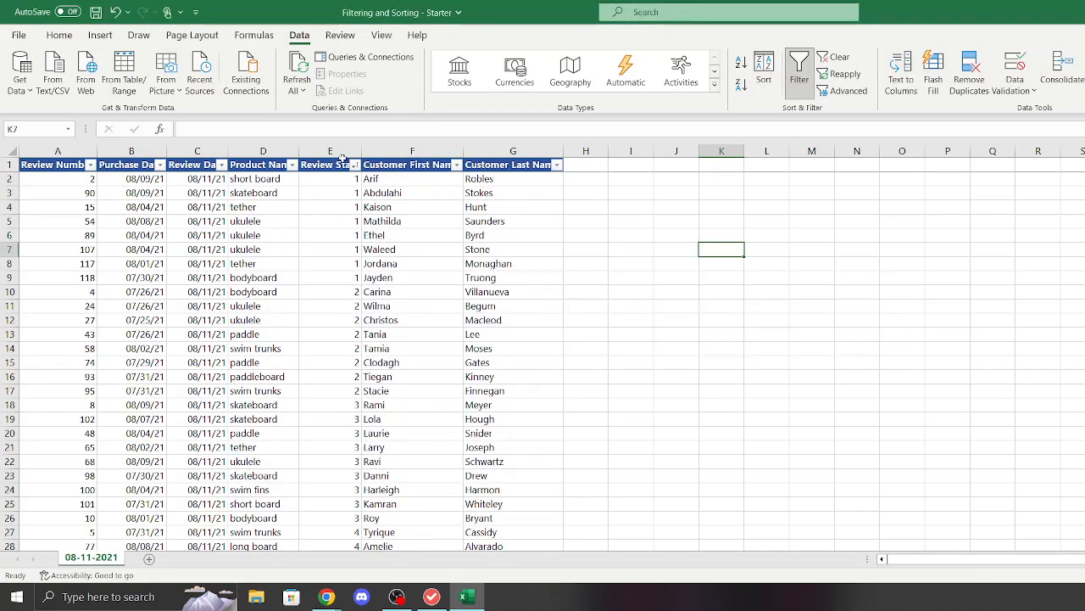
pyautogui.click(331, 167)
pyautogui.click(767, 75)
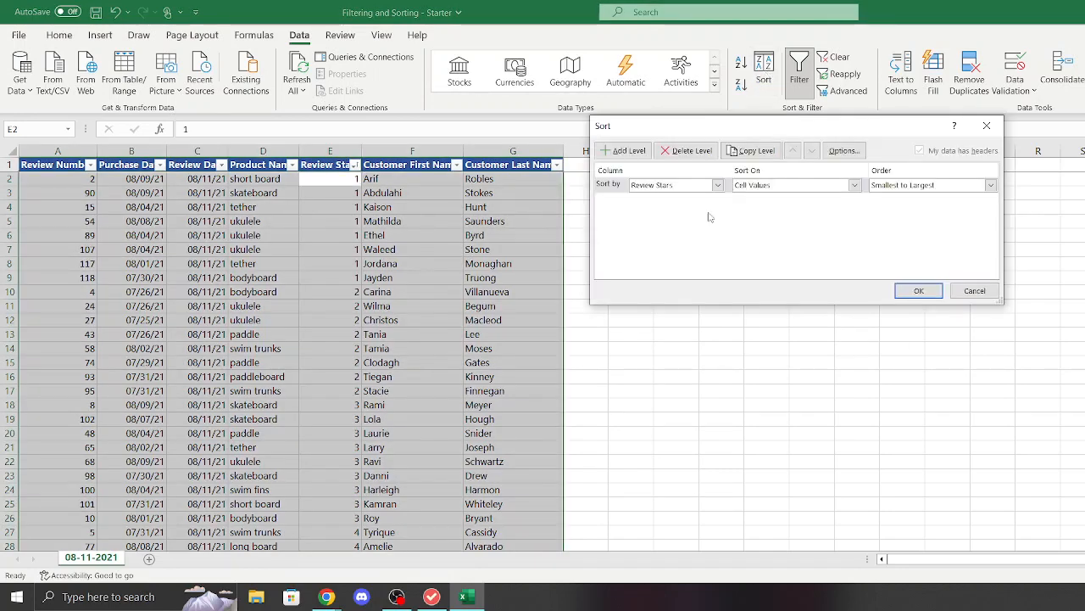
pyautogui.click(625, 151)
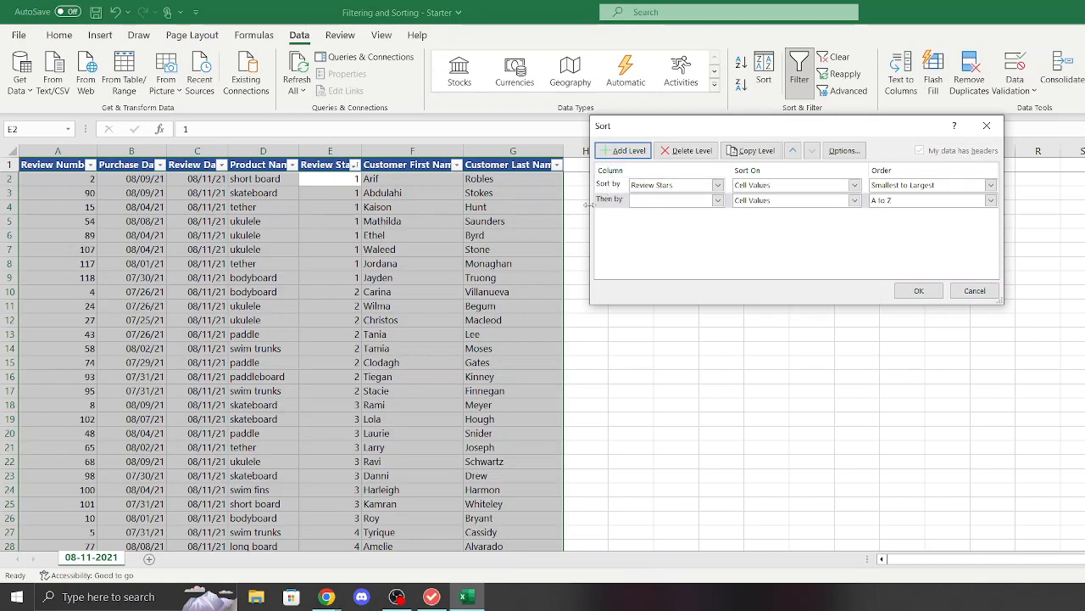
pyautogui.click(718, 200)
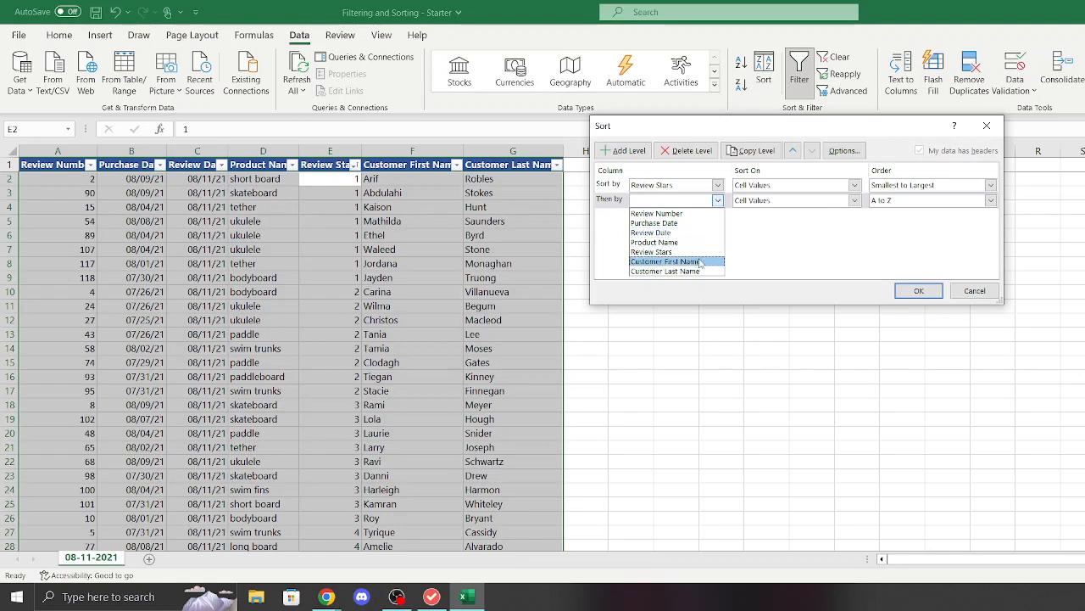
pyautogui.click(670, 213)
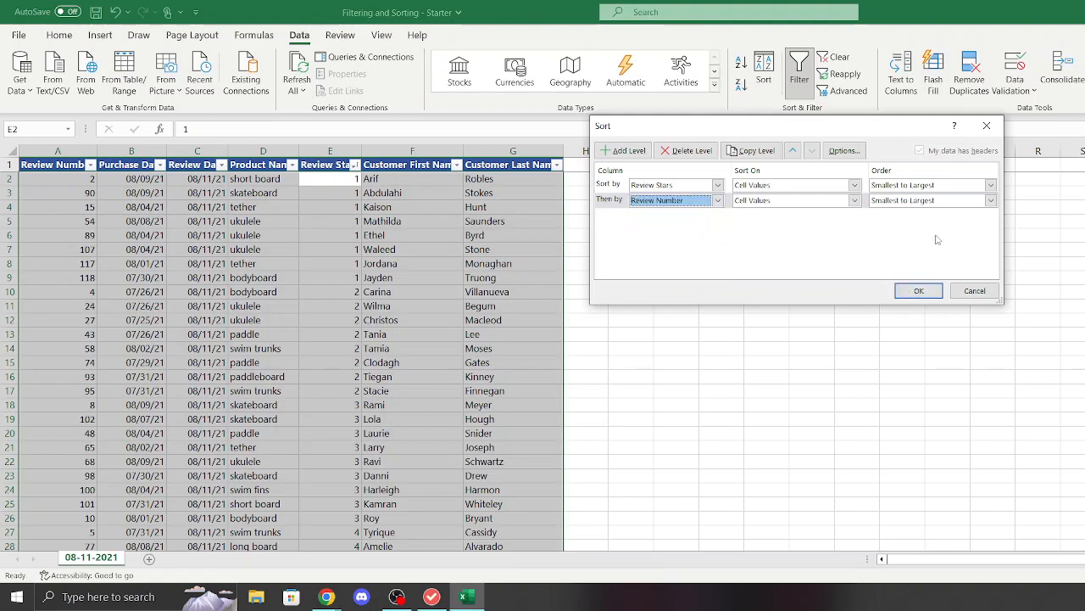
pyautogui.click(992, 201)
pyautogui.click(924, 226)
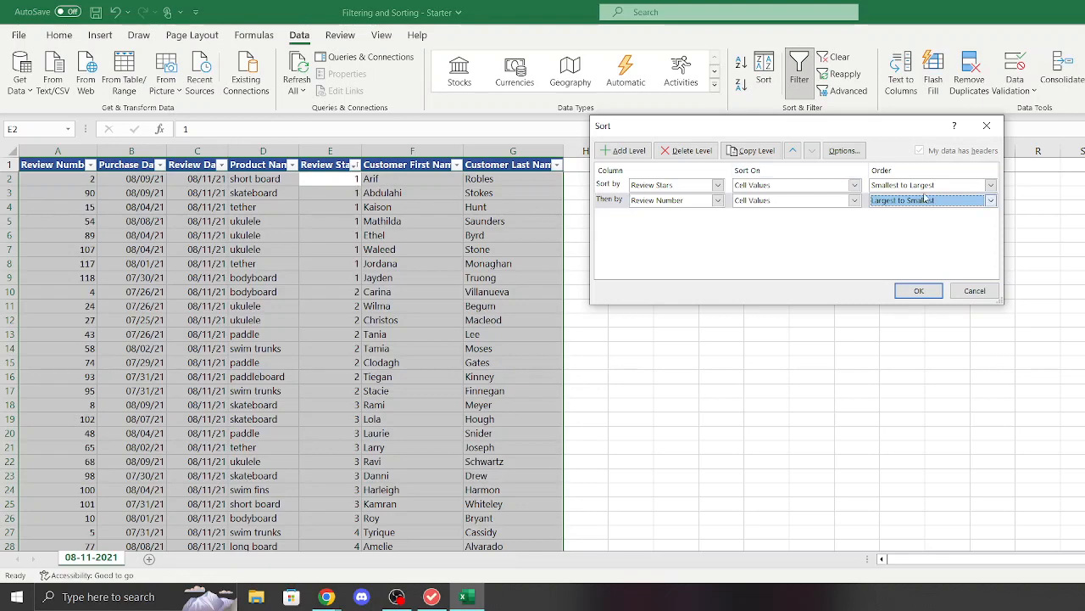
pyautogui.click(919, 290)
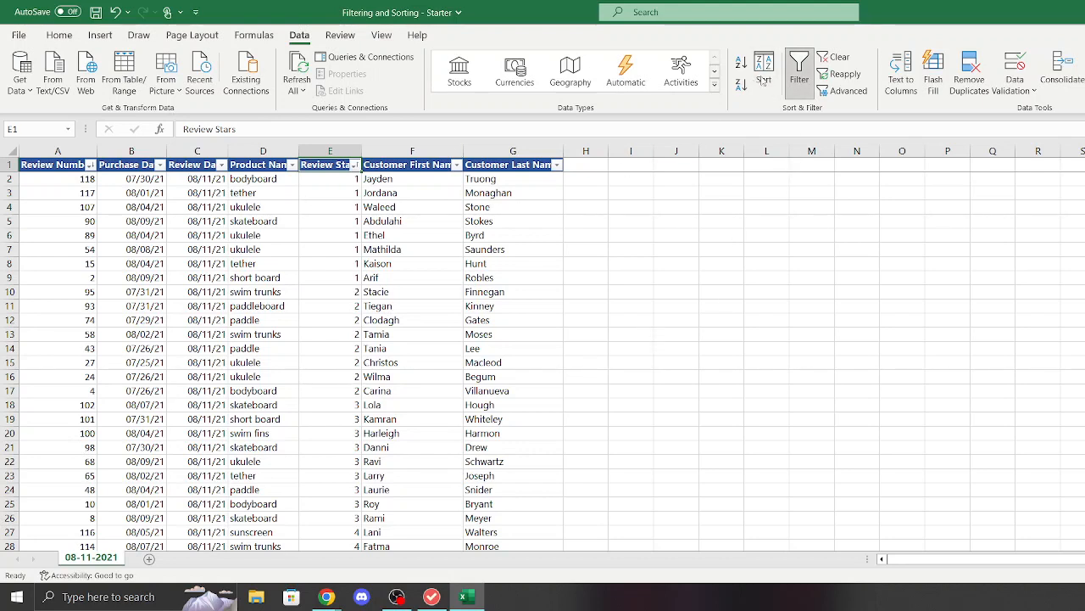
# Step: Move the Review Stars sort level below Review Number, apply the sort, and look through the reordered rows
pyautogui.click(320, 179)
pyautogui.click(764, 78)
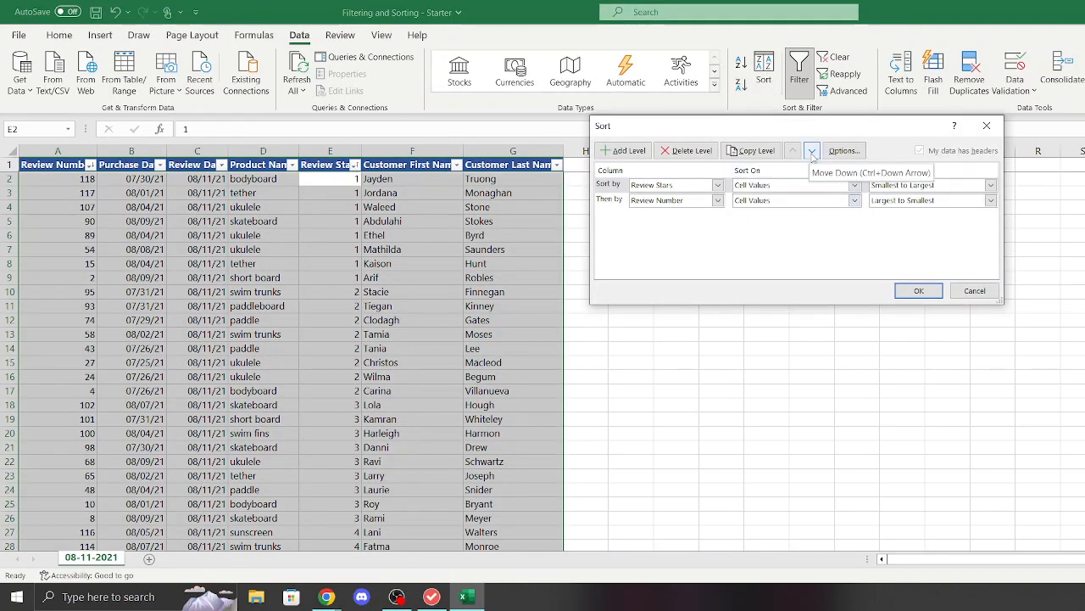
pyautogui.click(812, 151)
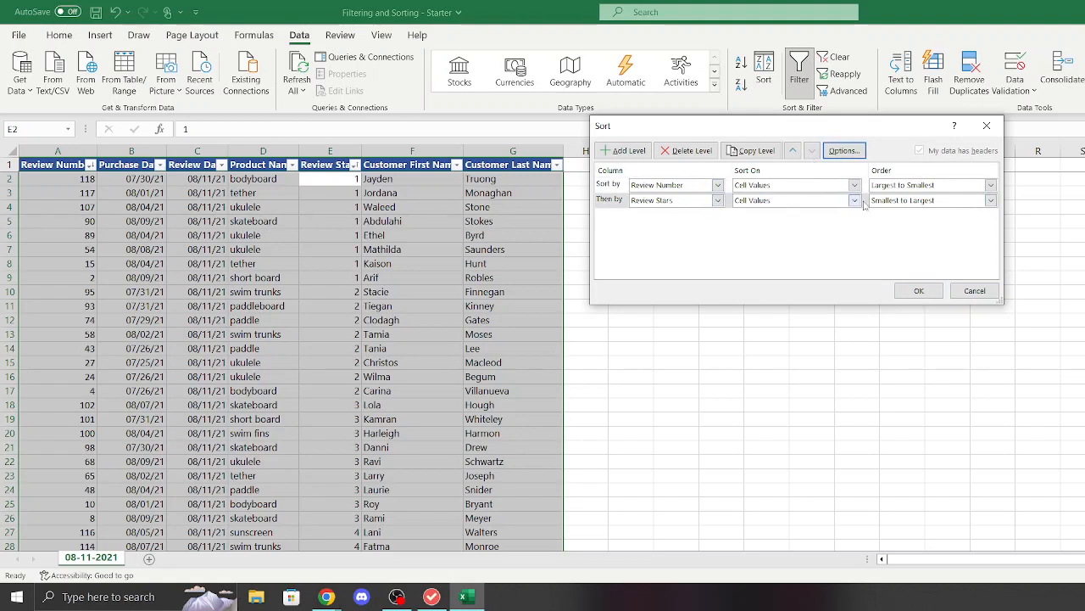
pyautogui.click(919, 290)
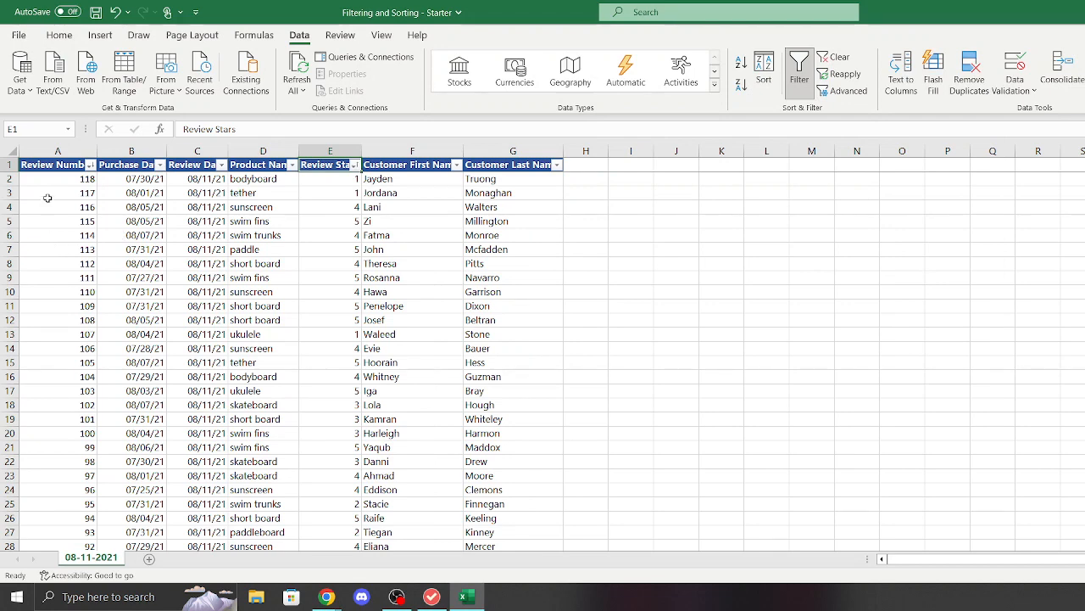
pyautogui.scroll(-7, 85, 204)
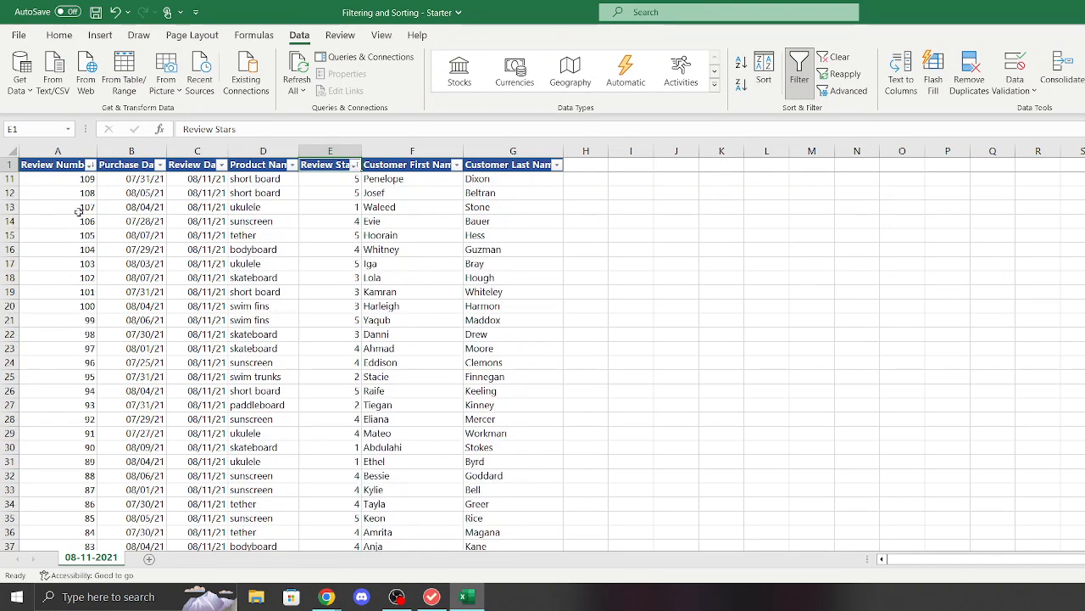
pyautogui.scroll(7, 169, 254)
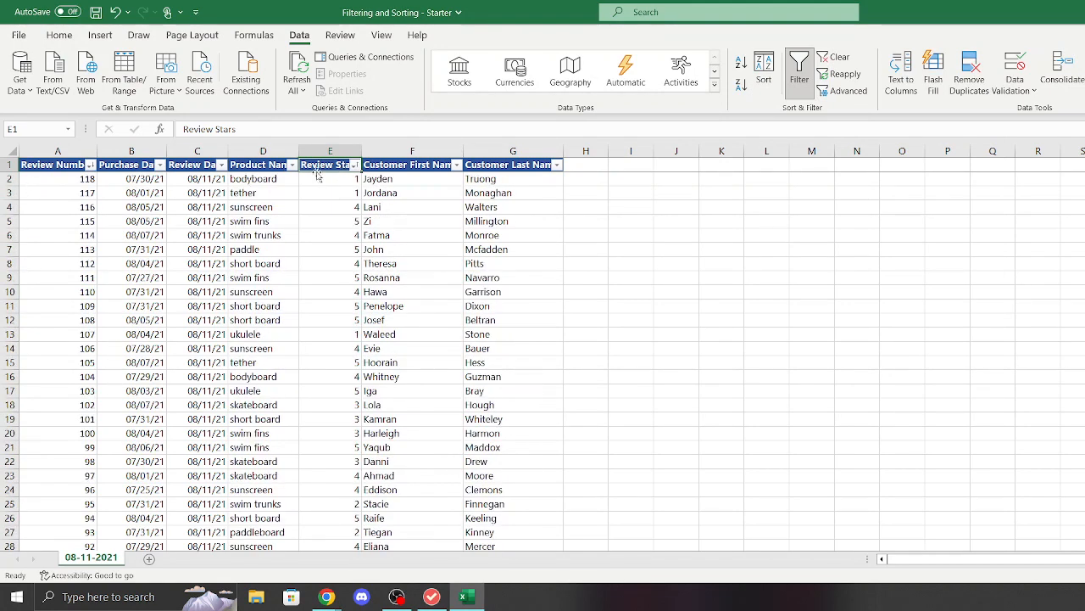